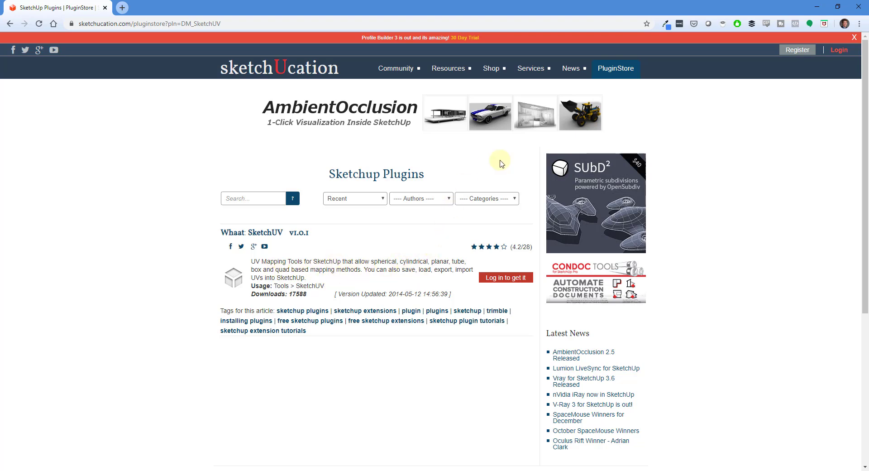
Switch from the plugin web page to SketchUp and open the terrain mesh group for editing
{"action": "left_click", "coordinate": [823, 8]}
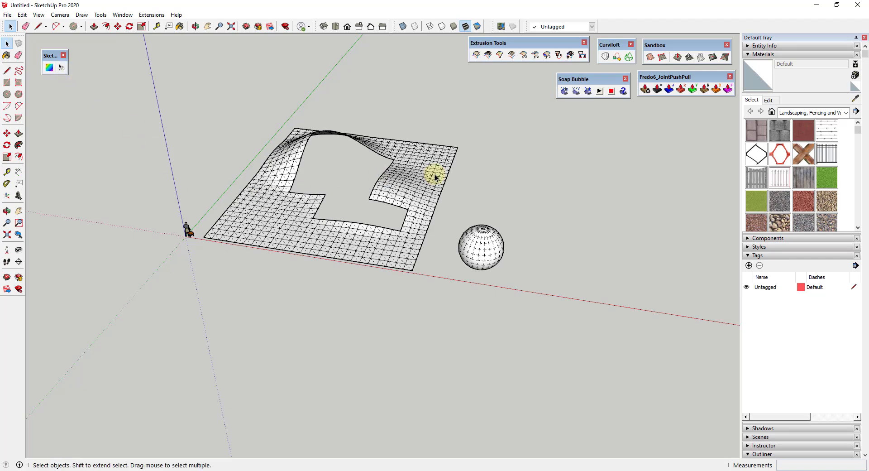
{"action": "middle_click_drag", "start_coordinate": [435, 175], "coordinate": [375, 237]}
{"action": "scroll", "coordinate": [393, 171], "scroll_direction": "up", "scroll_amount": 2}
{"action": "double_click", "coordinate": [392, 171]}
{"action": "scroll", "coordinate": [359, 256], "scroll_direction": "down", "scroll_amount": 1}
{"action": "scroll", "coordinate": [387, 88], "scroll_direction": "up", "scroll_amount": 3}
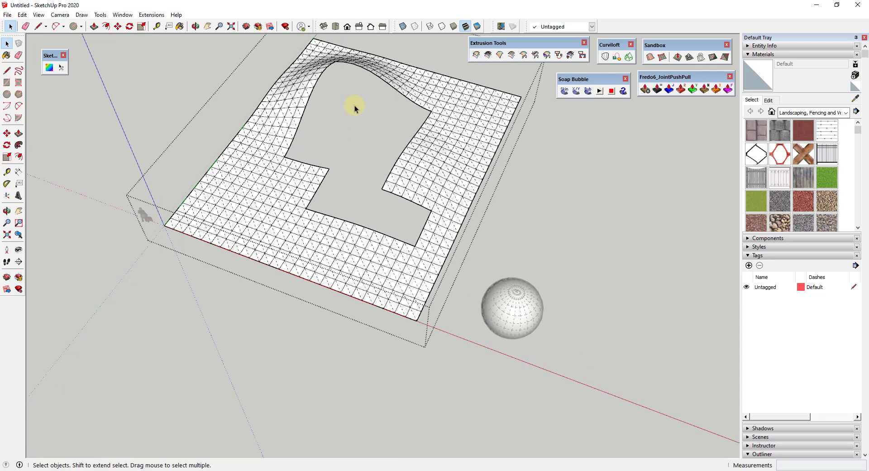
{"action": "middle_click_drag", "start_coordinate": [355, 105], "coordinate": [357, 145]}
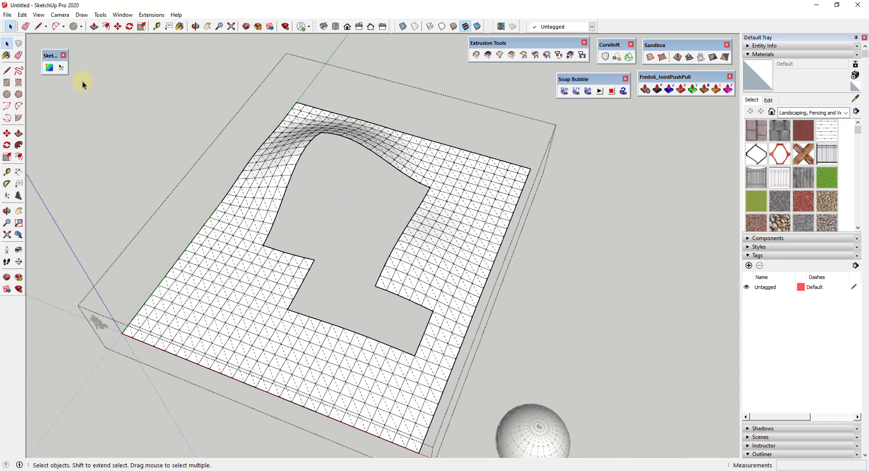
Select the complete edge loop around the hole in the terrain mesh with SketchUV's path selection tool
{"action": "left_click", "coordinate": [61, 69]}
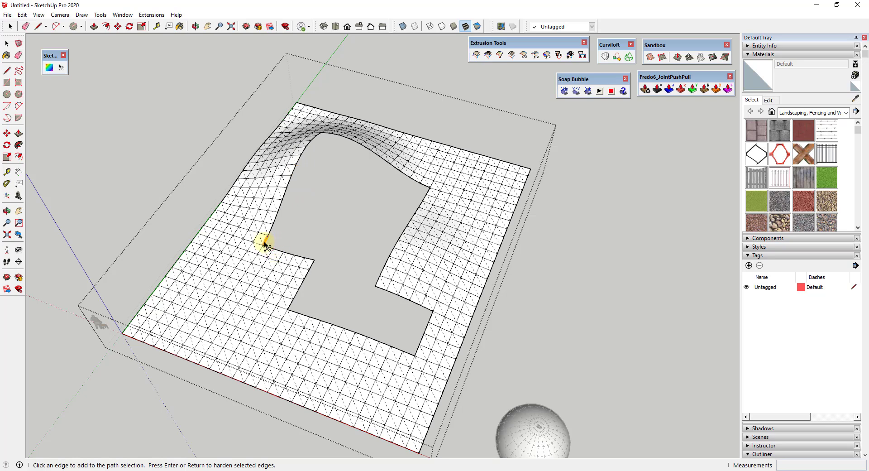
{"action": "mouse_move", "coordinate": [266, 245]}
{"action": "left_mouse_down"}
{"action": "mouse_move", "coordinate": [307, 147]}
{"action": "mouse_move", "coordinate": [321, 136]}
{"action": "mouse_move", "coordinate": [355, 146]}
{"action": "left_mouse_up"}
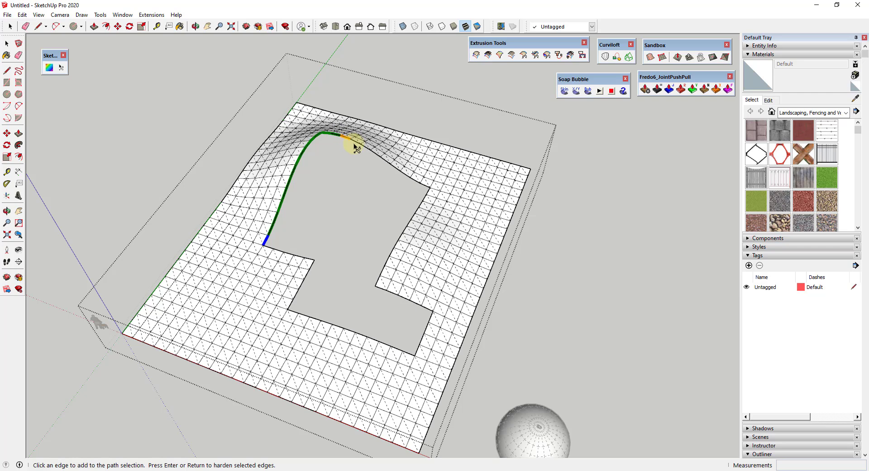
{"action": "mouse_move", "coordinate": [355, 147]}
{"action": "left_mouse_down"}
{"action": "mouse_move", "coordinate": [425, 195]}
{"action": "mouse_move", "coordinate": [380, 282]}
{"action": "mouse_move", "coordinate": [394, 236]}
{"action": "mouse_move", "coordinate": [373, 289]}
{"action": "mouse_move", "coordinate": [304, 288]}
{"action": "mouse_move", "coordinate": [334, 210]}
{"action": "left_mouse_up"}
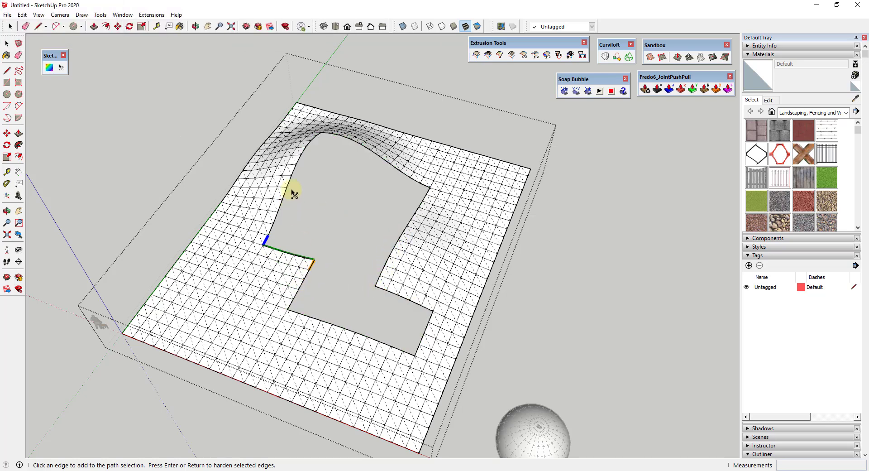
{"action": "mouse_move", "coordinate": [292, 192]}
{"action": "left_mouse_down"}
{"action": "mouse_move", "coordinate": [293, 170]}
{"action": "mouse_move", "coordinate": [331, 132]}
{"action": "mouse_move", "coordinate": [358, 146]}
{"action": "left_mouse_up"}
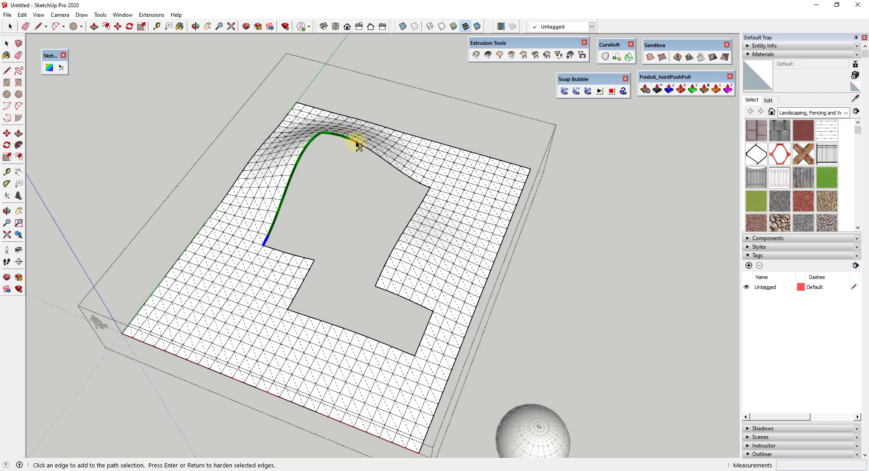
{"action": "left_click_drag", "start_coordinate": [359, 146], "coordinate": [357, 141]}
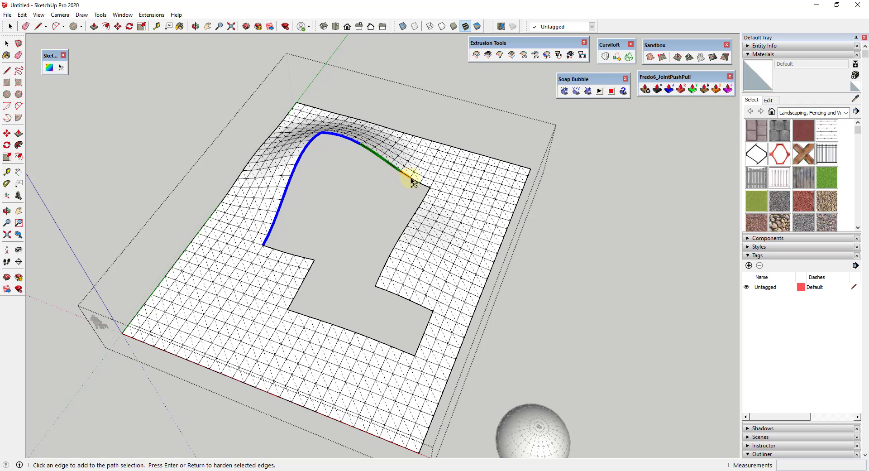
{"action": "left_click", "coordinate": [390, 259]}
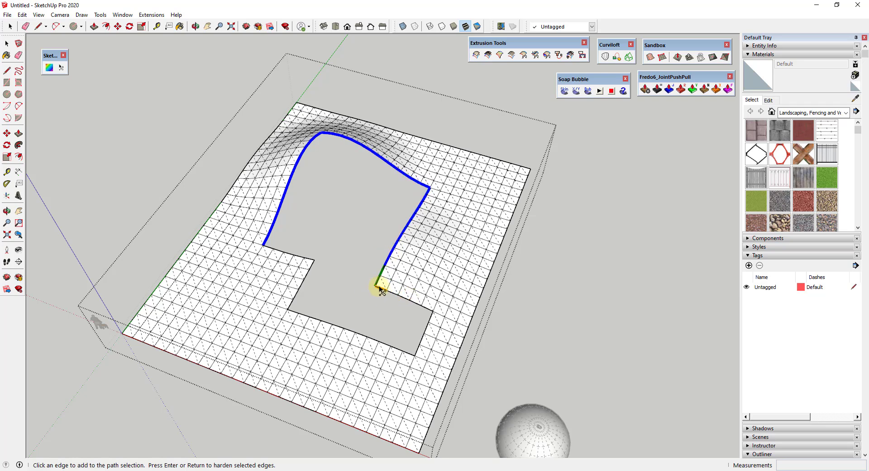
{"action": "left_click", "coordinate": [381, 289]}
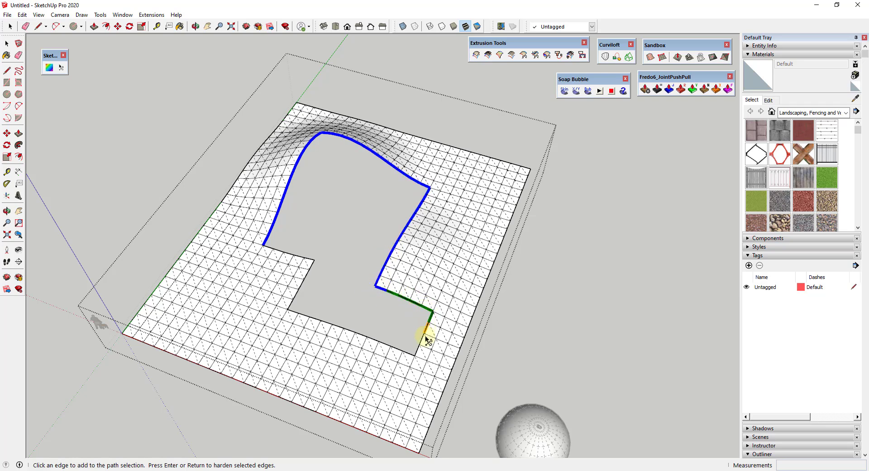
{"action": "left_click", "coordinate": [418, 347]}
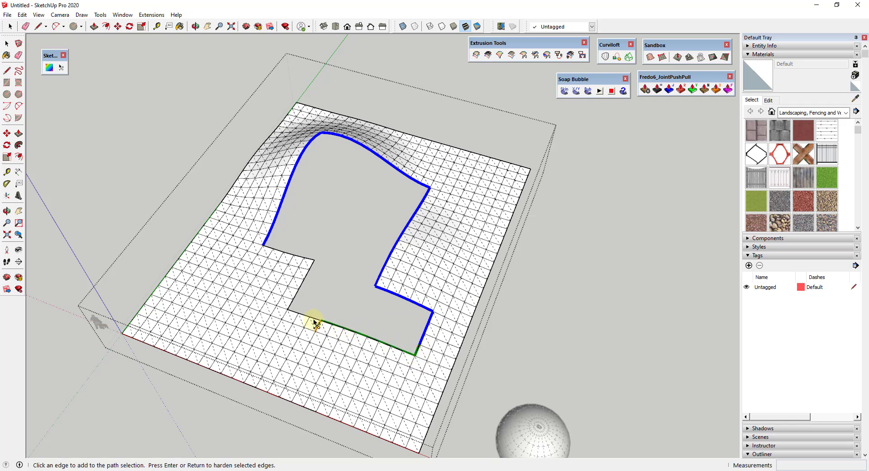
{"action": "left_click", "coordinate": [294, 299]}
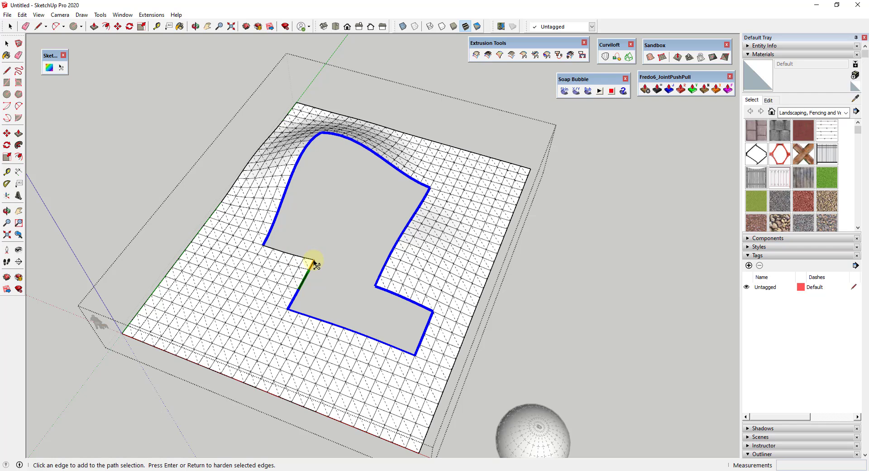
{"action": "left_click", "coordinate": [313, 261]}
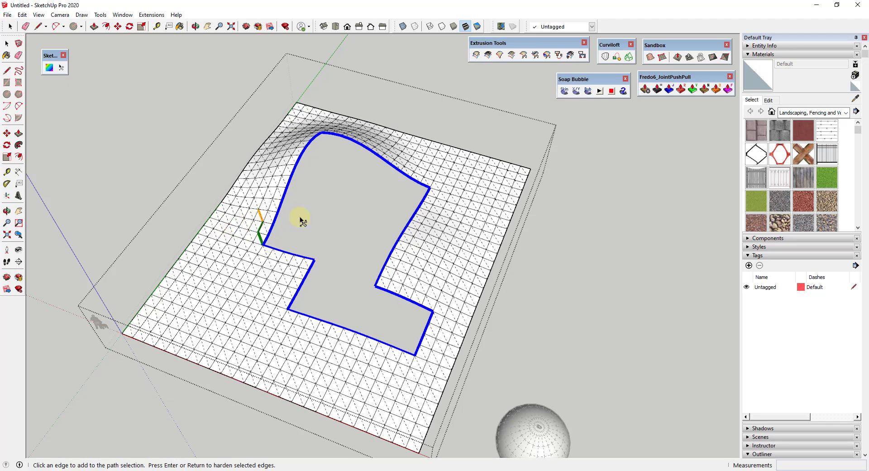
{"action": "key", "text": "Return"}
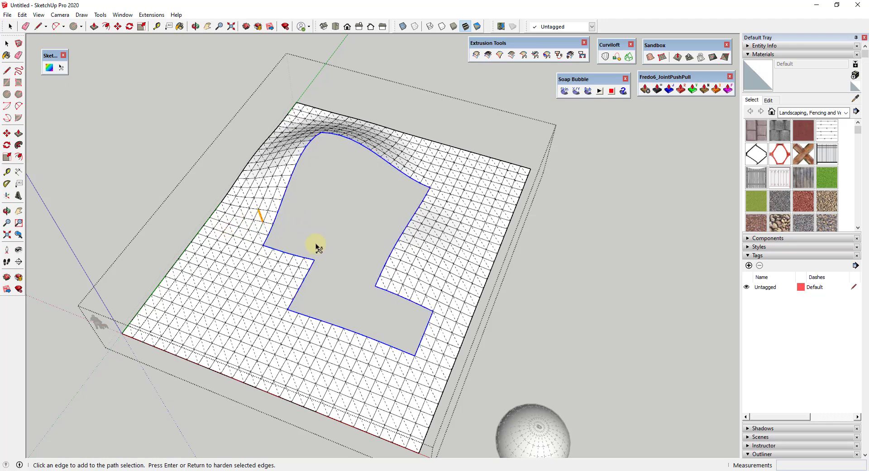
Fill the terrain hole from its selected boundary with a Soap Bubble skin using 20 divisions
{"action": "middle_click_drag", "start_coordinate": [369, 320], "coordinate": [372, 266]}
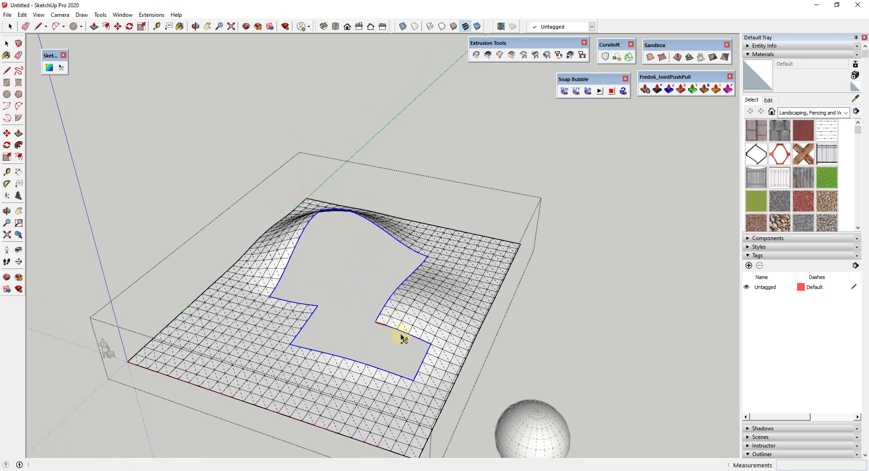
{"action": "scroll", "coordinate": [441, 375], "scroll_direction": "down", "scroll_amount": 2}
{"action": "scroll", "coordinate": [441, 374], "scroll_direction": "up", "scroll_amount": 3}
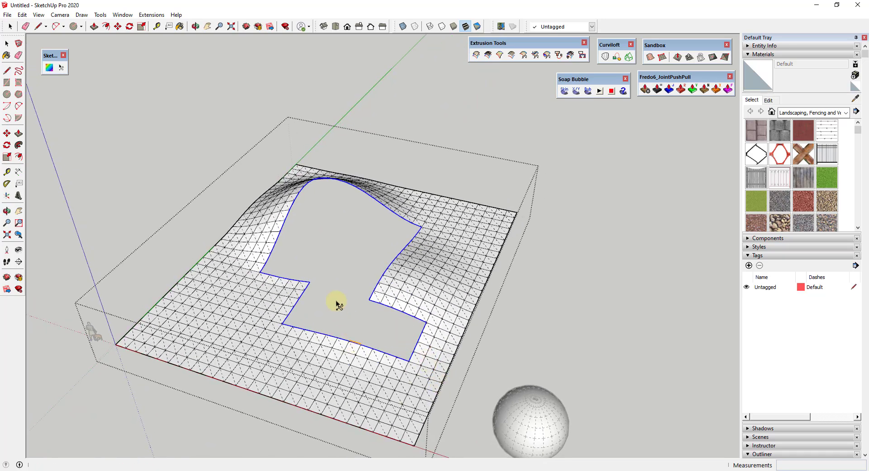
{"action": "middle_click", "coordinate": [360, 268]}
{"action": "middle_click_drag", "start_coordinate": [359, 268], "coordinate": [357, 296]}
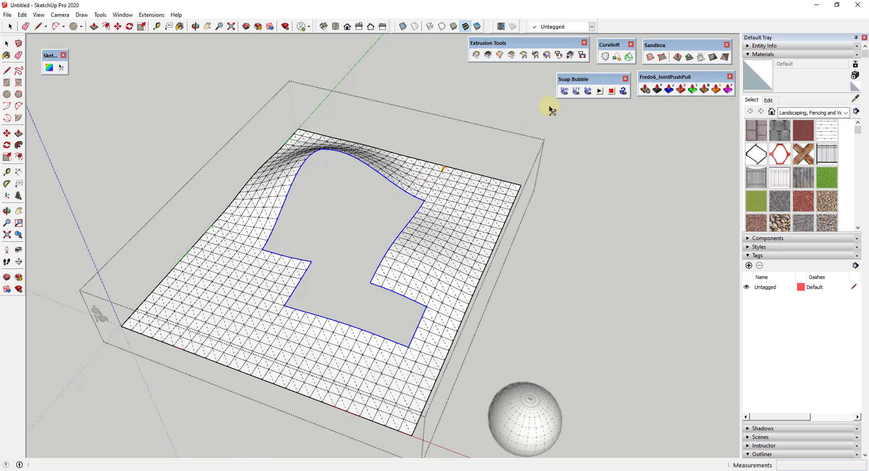
{"action": "left_click", "coordinate": [564, 90]}
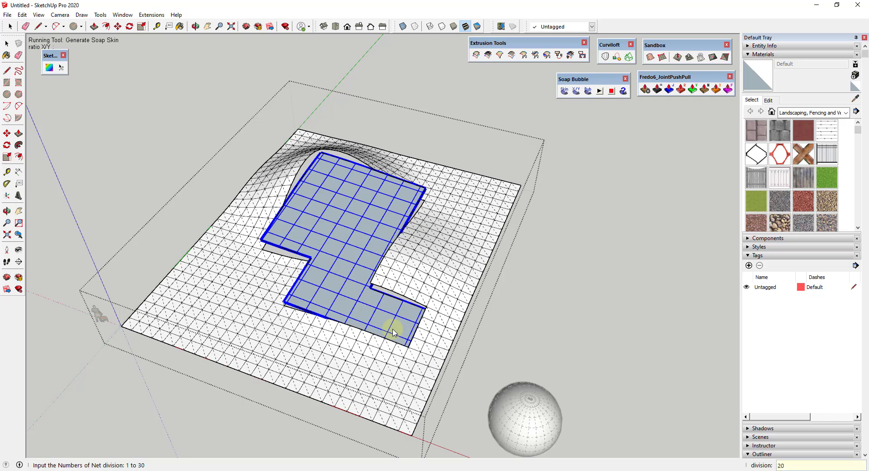
{"action": "type", "text": "20"}
{"action": "key", "text": "Return"}
{"action": "key", "text": "Return"}
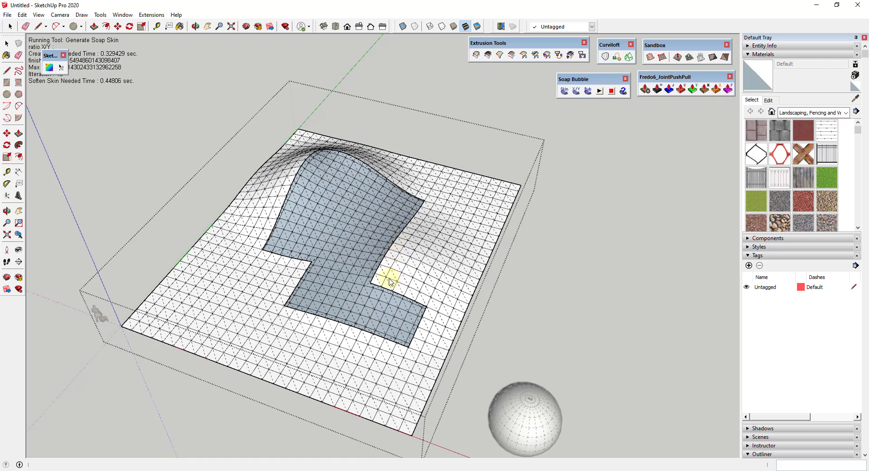
{"action": "middle_click_drag", "start_coordinate": [391, 247], "coordinate": [362, 220]}
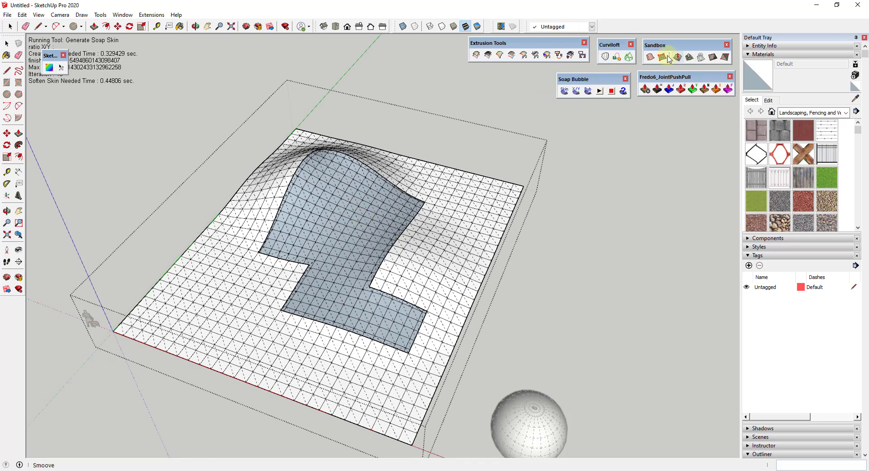
Leave the terrain group and erase edges on the sphere's side to cut an L-shaped opening
{"action": "scroll", "coordinate": [634, 170], "scroll_direction": "down", "scroll_amount": 3}
{"action": "scroll", "coordinate": [634, 171], "scroll_direction": "down", "scroll_amount": 2}
{"action": "middle_click_drag", "start_coordinate": [609, 352], "coordinate": [652, 298]}
{"action": "scroll", "coordinate": [623, 324], "scroll_direction": "up", "scroll_amount": 2}
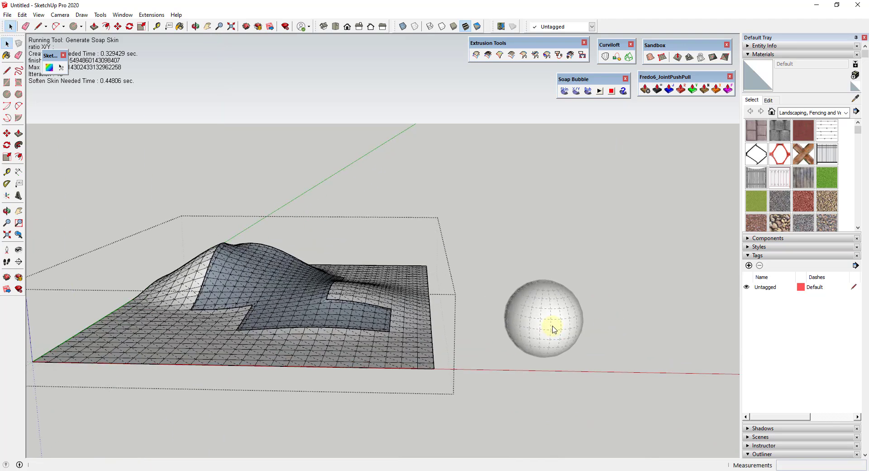
{"action": "key", "text": "space"}
{"action": "scroll", "coordinate": [606, 316], "scroll_direction": "up", "scroll_amount": 4}
{"action": "middle_click_drag", "start_coordinate": [558, 337], "coordinate": [497, 299]}
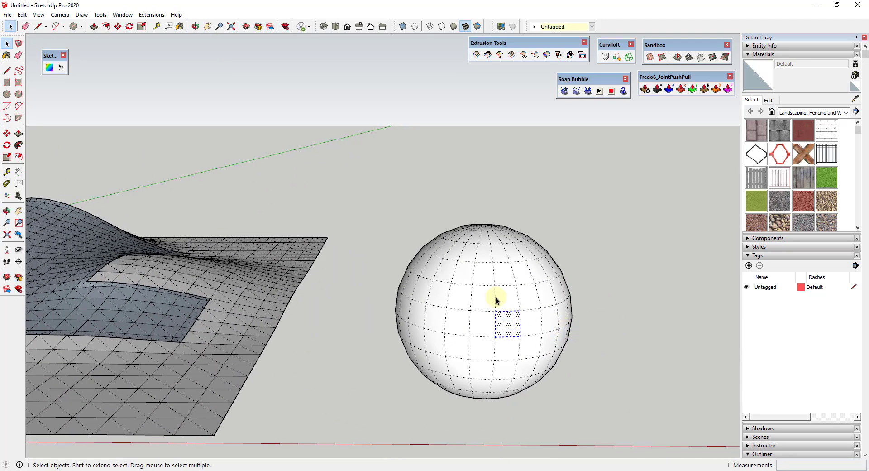
{"action": "key", "text": "e"}
{"action": "mouse_move", "coordinate": [481, 281]}
{"action": "left_mouse_down"}
{"action": "mouse_move", "coordinate": [520, 299]}
{"action": "mouse_move", "coordinate": [507, 311]}
{"action": "mouse_move", "coordinate": [502, 286]}
{"action": "mouse_move", "coordinate": [516, 275]}
{"action": "mouse_move", "coordinate": [519, 287]}
{"action": "mouse_move", "coordinate": [531, 287]}
{"action": "mouse_move", "coordinate": [528, 314]}
{"action": "left_mouse_up"}
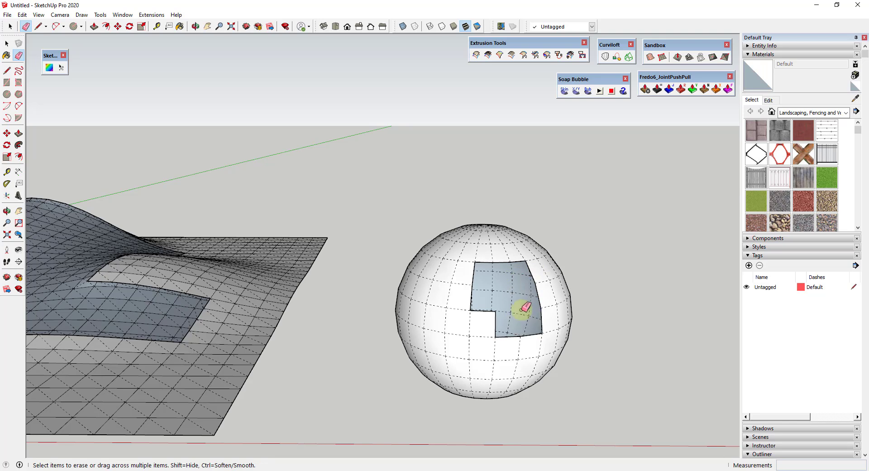
{"action": "middle_click_drag", "start_coordinate": [518, 264], "coordinate": [659, 291]}
{"action": "scroll", "coordinate": [611, 293], "scroll_direction": "up", "scroll_amount": 3}
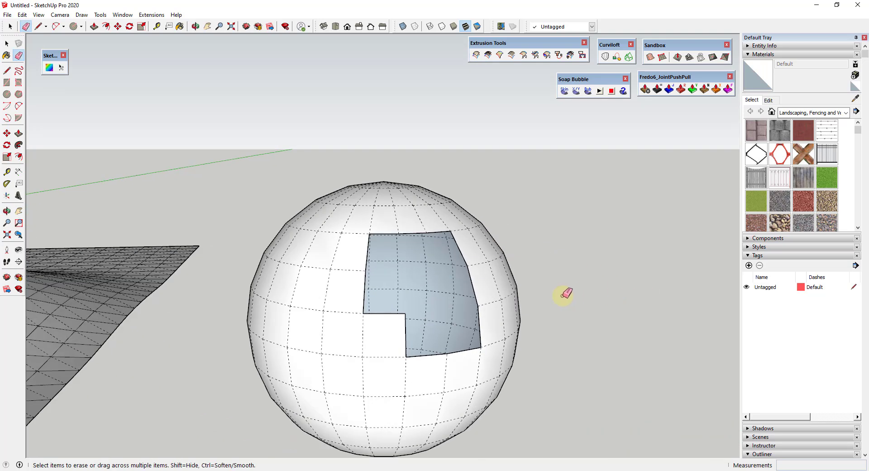
Select the closed edge loop around the sphere's opening with SketchUV's path selection tool
{"action": "key", "text": "space"}
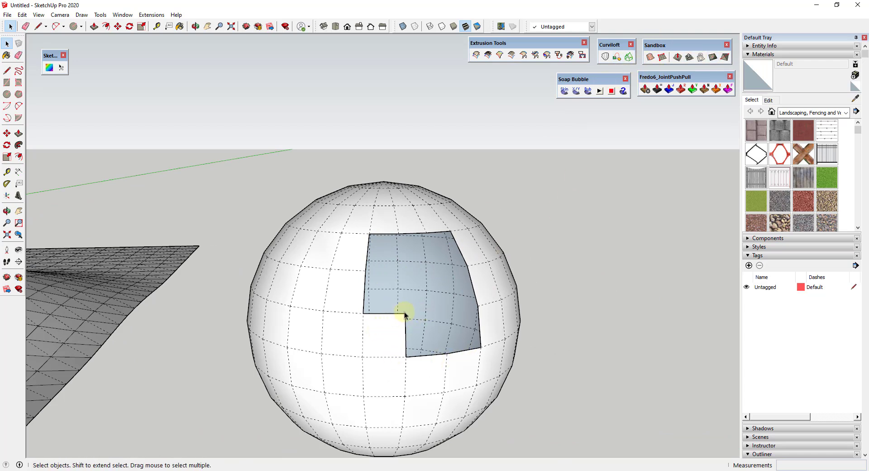
{"action": "left_click", "coordinate": [61, 67]}
{"action": "left_click", "coordinate": [383, 322]}
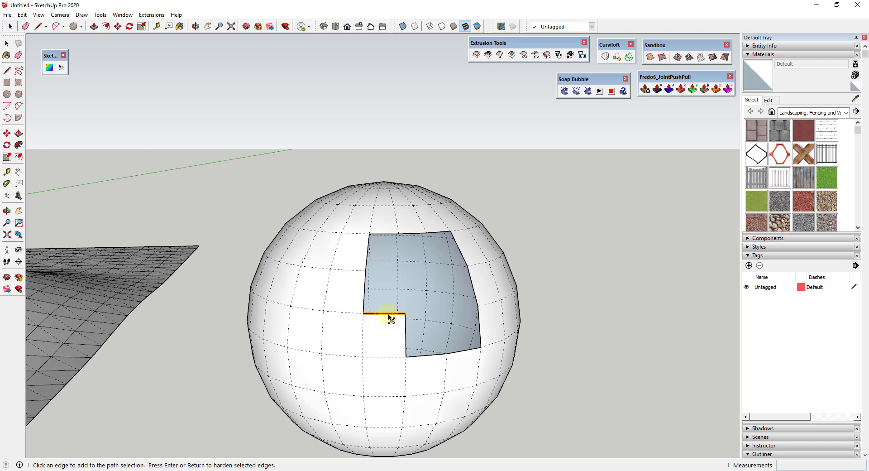
{"action": "left_click", "coordinate": [460, 258]}
{"action": "left_click", "coordinate": [458, 259]}
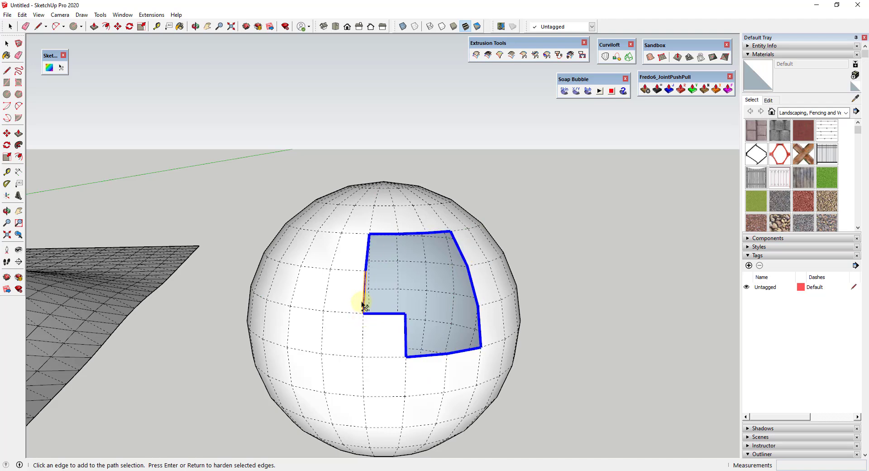
{"action": "left_click", "coordinate": [363, 304]}
{"action": "middle_click_drag", "start_coordinate": [406, 306], "coordinate": [466, 307]}
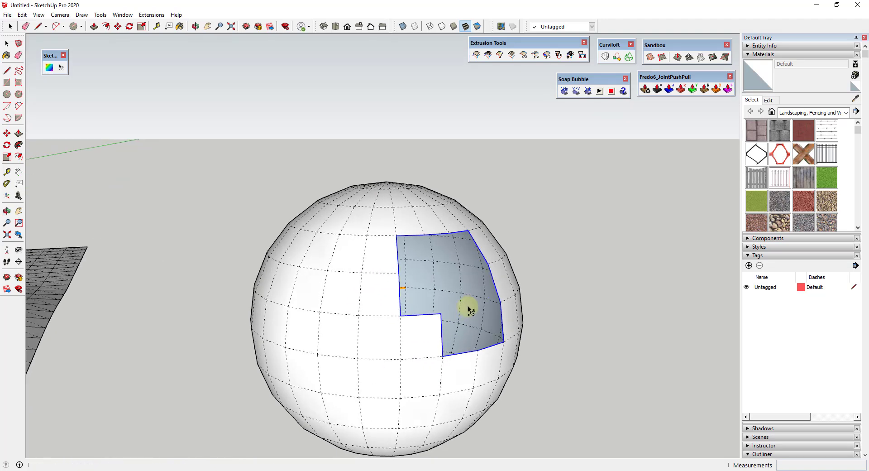
{"action": "left_click", "coordinate": [629, 57]}
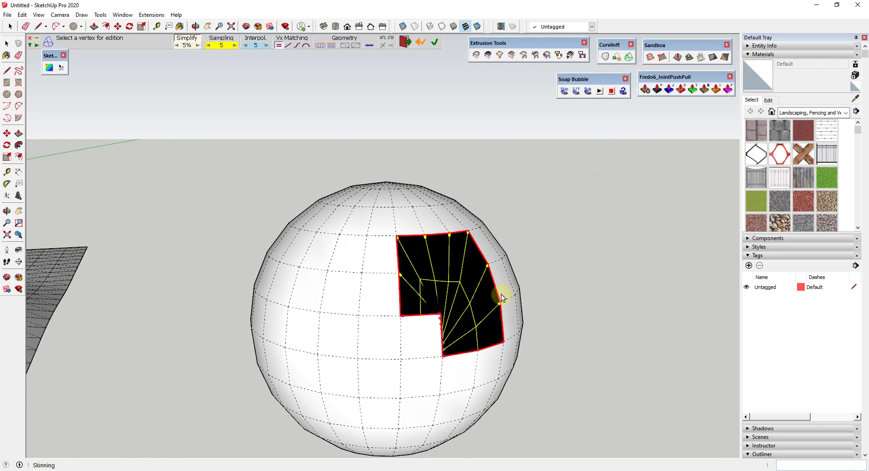
{"action": "right_click", "coordinate": [470, 259]}
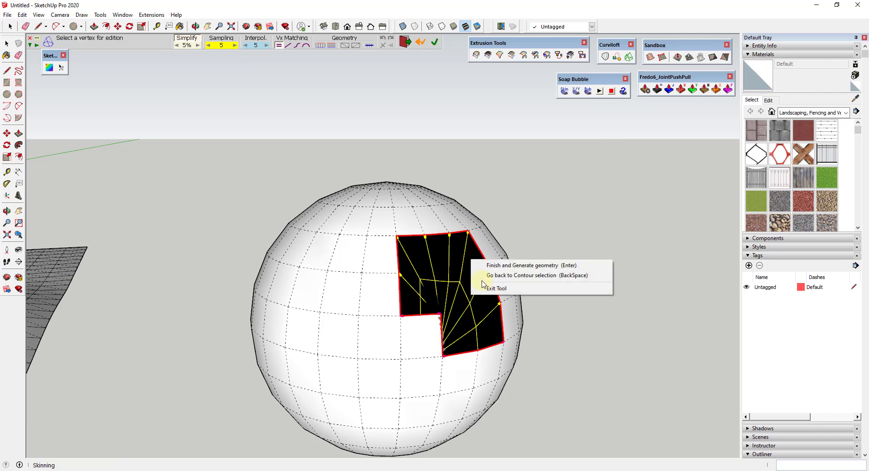
{"action": "left_click", "coordinate": [495, 289]}
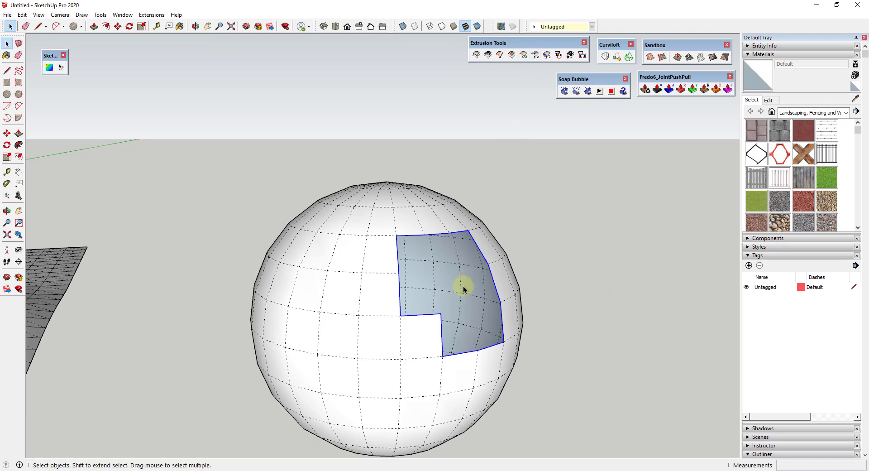
Fill the sphere's opening from its selected boundary with a Soap Bubble skin using 10 divisions
{"action": "left_click", "coordinate": [565, 92]}
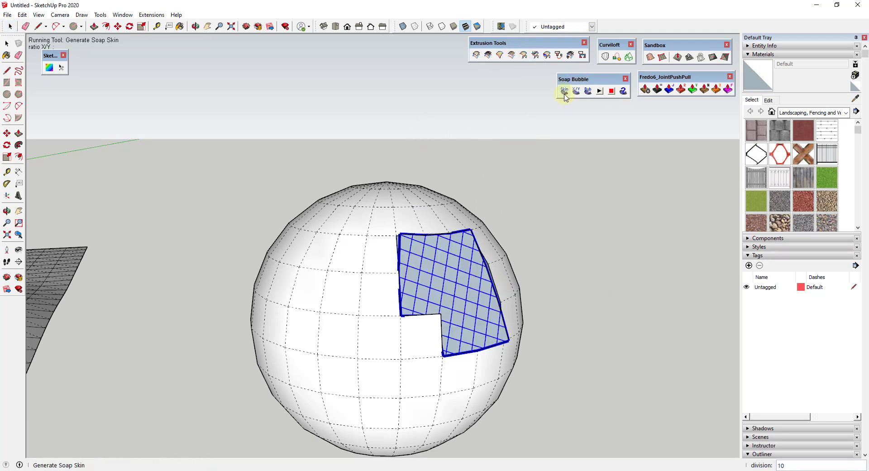
{"action": "key", "text": "Return"}
{"action": "middle_click_drag", "start_coordinate": [472, 276], "coordinate": [386, 290]}
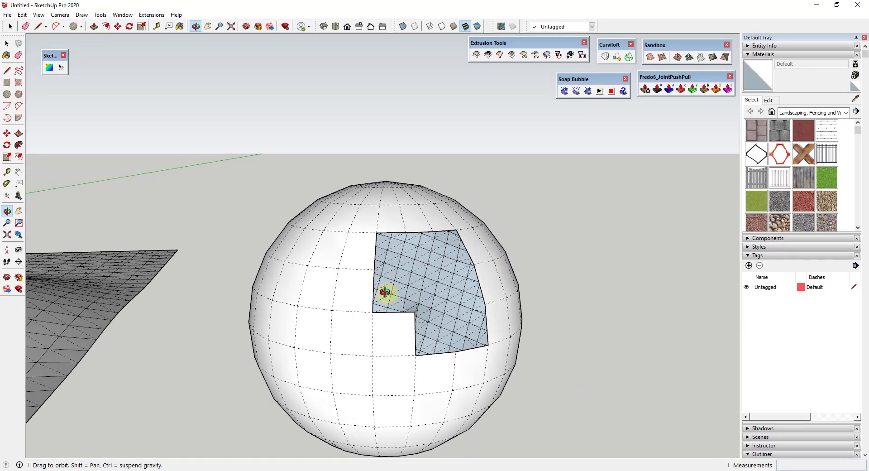
{"action": "scroll", "coordinate": [446, 300], "scroll_direction": "down", "scroll_amount": 5}
{"action": "scroll", "coordinate": [428, 260], "scroll_direction": "down", "scroll_amount": 3}
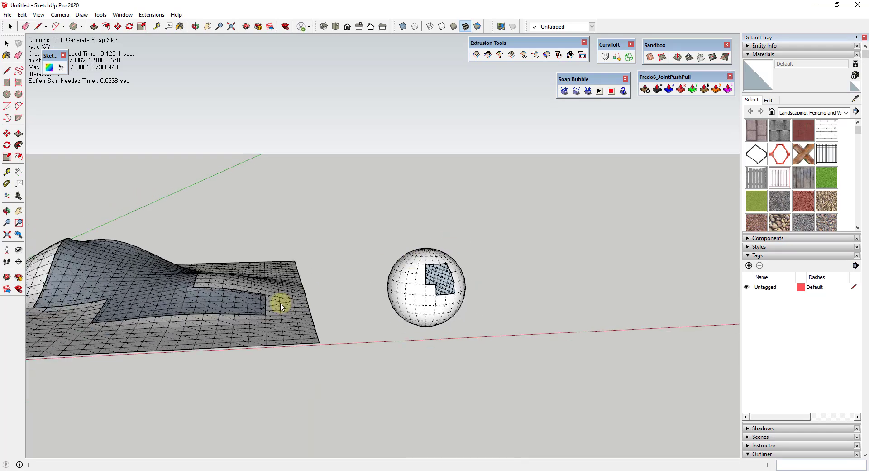
End the skin command and select the whole terrain mesh group
{"action": "mouse_move", "coordinate": [282, 301]}
{"action": "middle_mouse_down"}
{"action": "mouse_move", "coordinate": [266, 353]}
{"action": "mouse_move", "coordinate": [287, 294]}
{"action": "middle_mouse_up"}
{"action": "key", "text": "space"}
{"action": "left_click", "coordinate": [298, 307]}
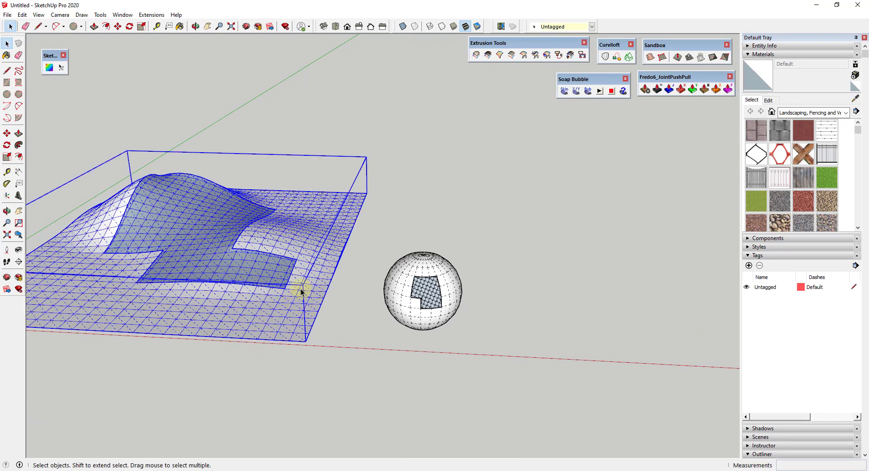
Open the terrain mesh group for editing and turn off the display of hidden geometry
{"action": "scroll", "coordinate": [300, 287], "scroll_direction": "up", "scroll_amount": 2}
{"action": "double_click", "coordinate": [324, 266]}
{"action": "middle_click_drag", "start_coordinate": [324, 266], "coordinate": [168, 59]}
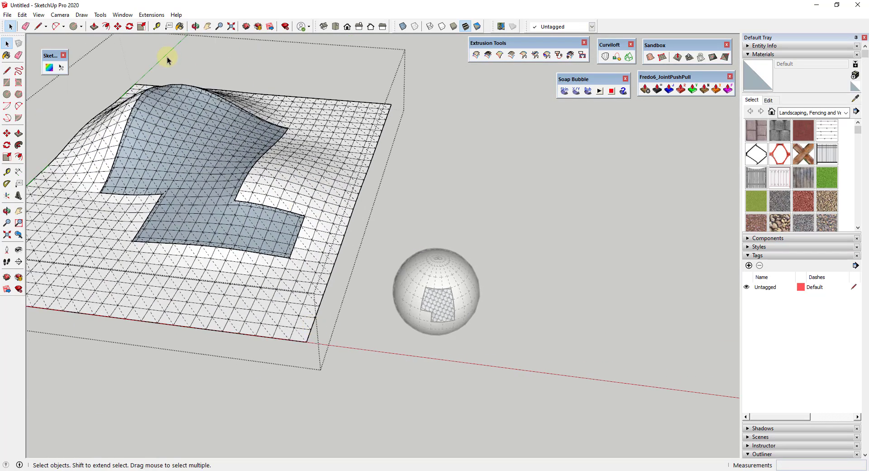
{"action": "left_click", "coordinate": [55, 15]}
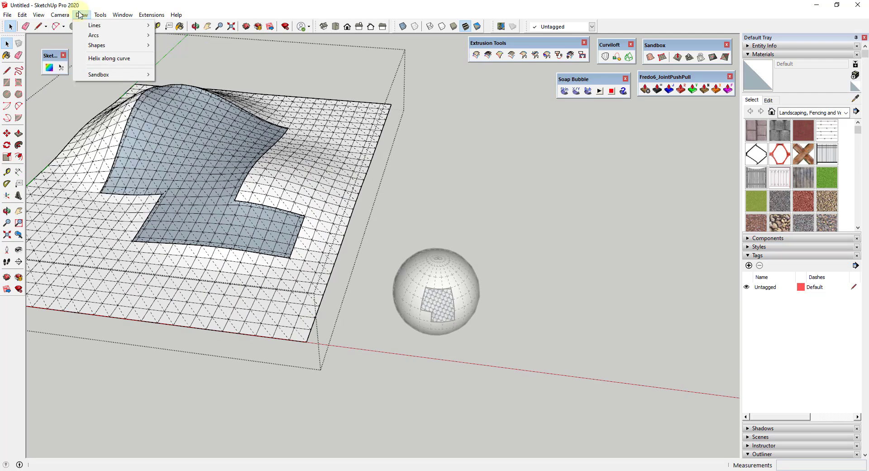
{"action": "mouse_move", "coordinate": [39, 15]}
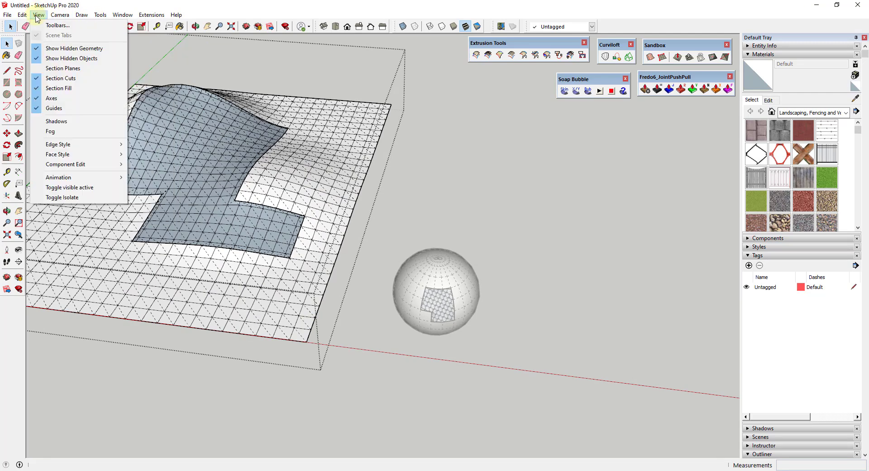
{"action": "left_click", "coordinate": [41, 48]}
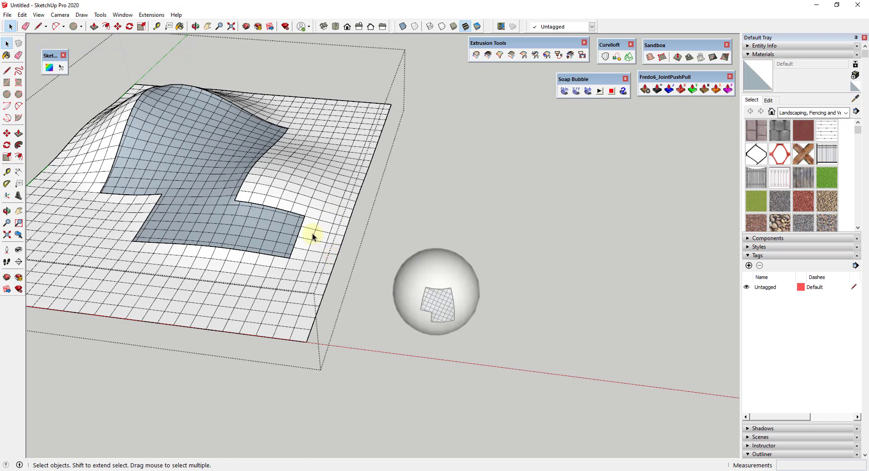
Select the lengthwise edge line between the terrain's hole and its outer border with the path selection tool and harden it
{"action": "middle_click_drag", "start_coordinate": [313, 235], "coordinate": [316, 238]}
{"action": "left_click", "coordinate": [61, 68]}
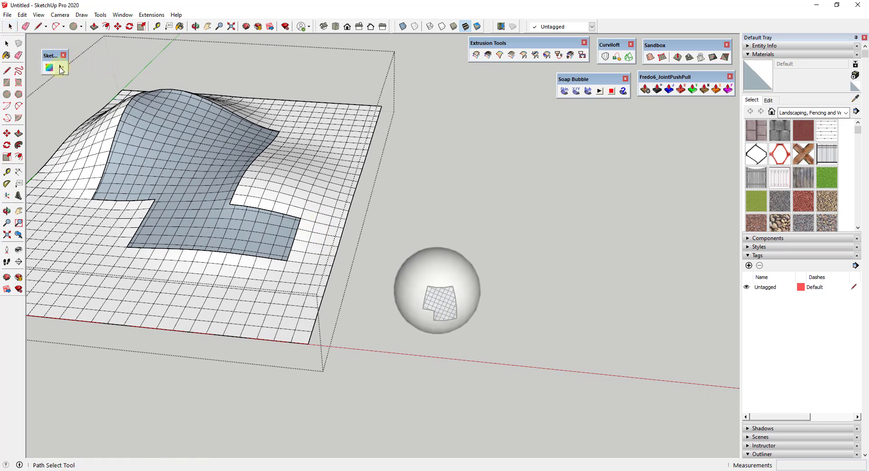
{"action": "left_click", "coordinate": [323, 200]}
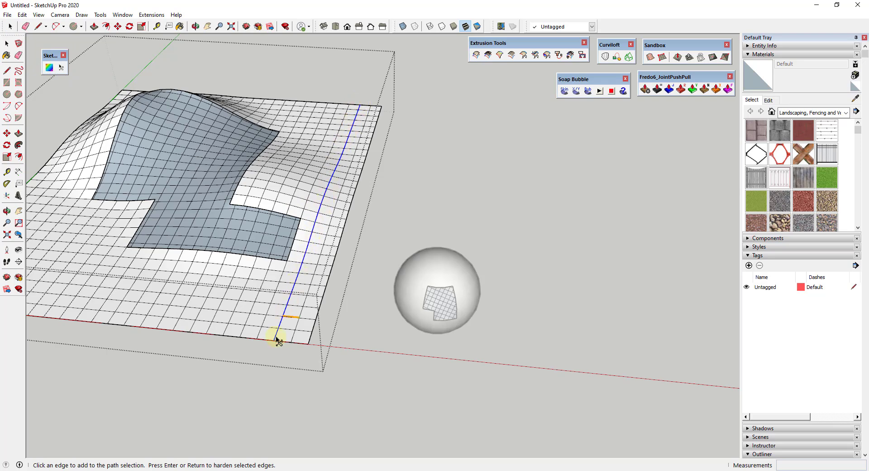
{"action": "middle_click_drag", "start_coordinate": [290, 153], "coordinate": [423, 290]}
{"action": "key", "text": "Return"}
Leave the terrain group, select the sphere's surface and turn the display of hidden geometry back on
{"action": "scroll", "coordinate": [423, 289], "scroll_direction": "up", "scroll_amount": 2}
{"action": "left_click", "coordinate": [415, 287]}
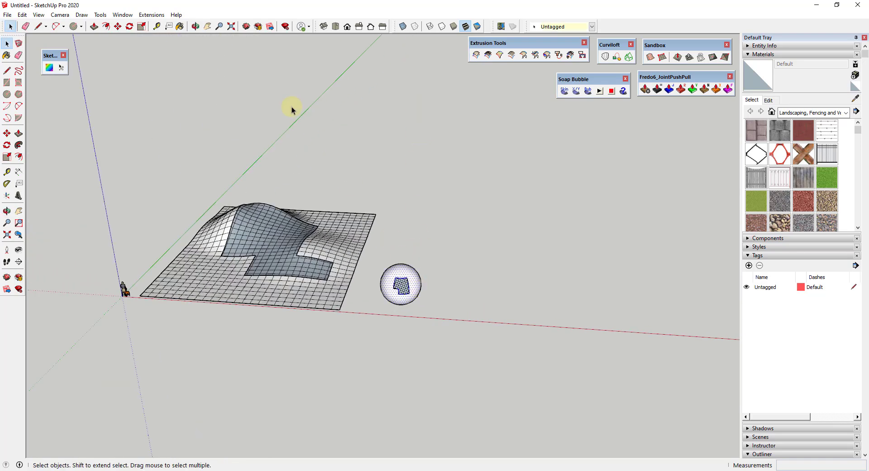
{"action": "left_click", "coordinate": [39, 14]}
{"action": "left_click", "coordinate": [80, 58]}
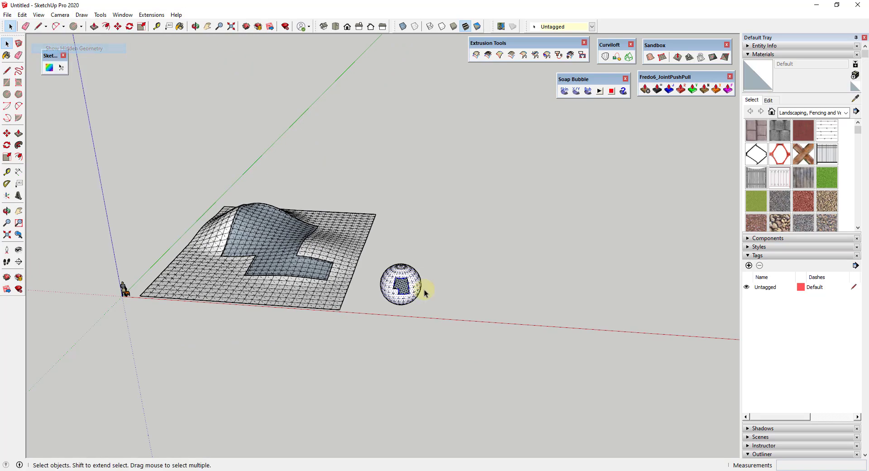
{"action": "scroll", "coordinate": [369, 245], "scroll_direction": "up", "scroll_amount": 6}
{"action": "scroll", "coordinate": [378, 271], "scroll_direction": "up", "scroll_amount": 2}
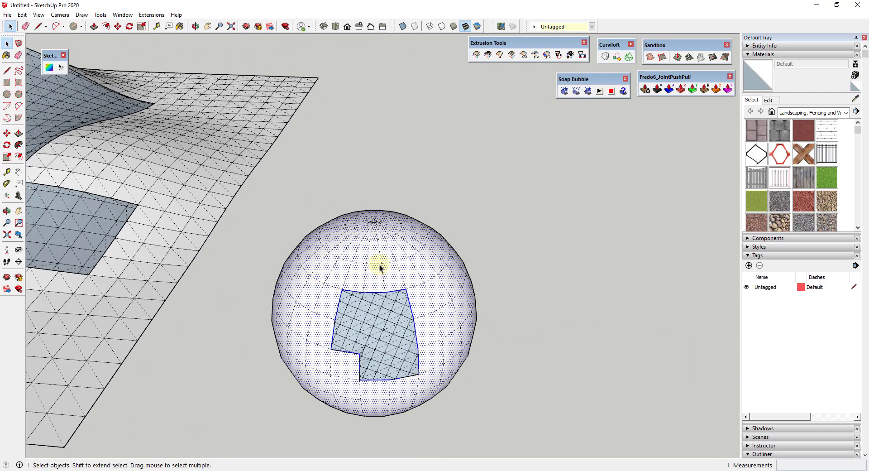
Select the closed horizontal edge ring near the sphere's top with SketchUV's path selection tool
{"action": "left_click", "coordinate": [61, 67]}
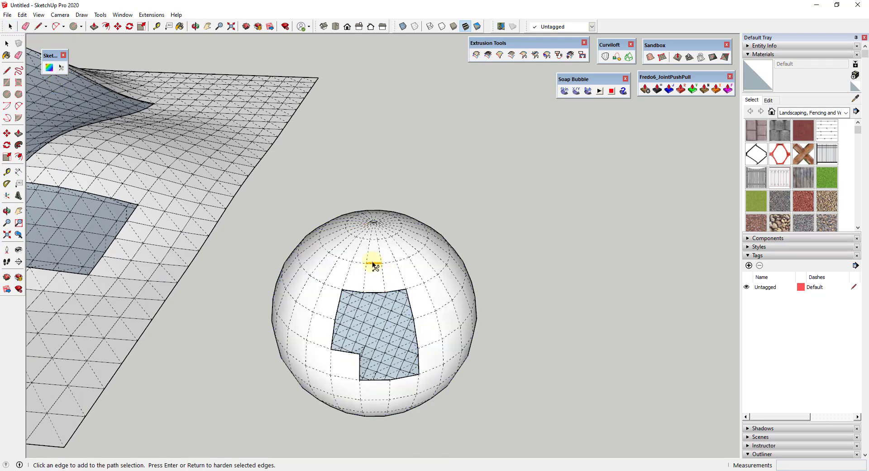
{"action": "middle_click_drag", "start_coordinate": [380, 222], "coordinate": [392, 213]}
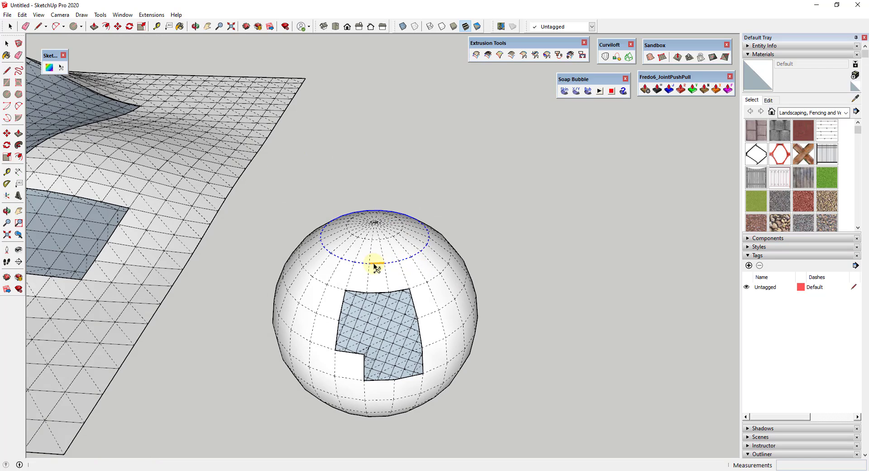
{"action": "left_click", "coordinate": [424, 276]}
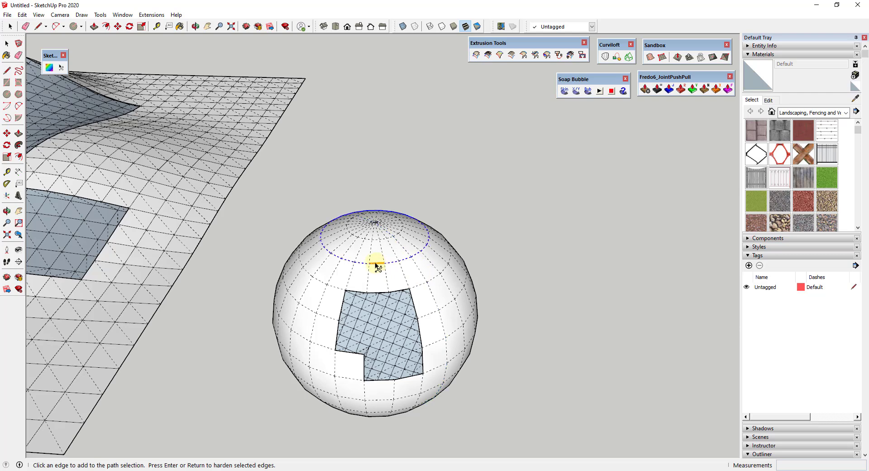
Extrude the selected ring upward from the sphere with Extrude Edges by Vector, reversing the faces and keeping the extrusion grouped
{"action": "left_click", "coordinate": [513, 57]}
{"action": "left_click", "coordinate": [505, 264]}
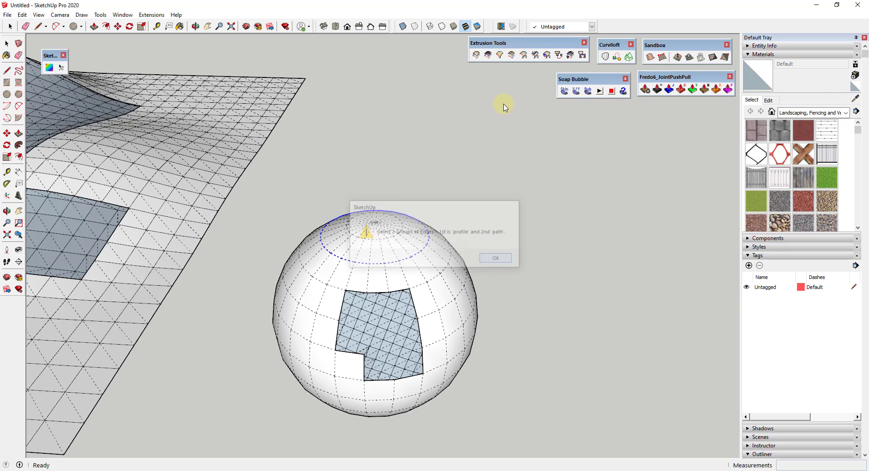
{"action": "left_click", "coordinate": [524, 55]}
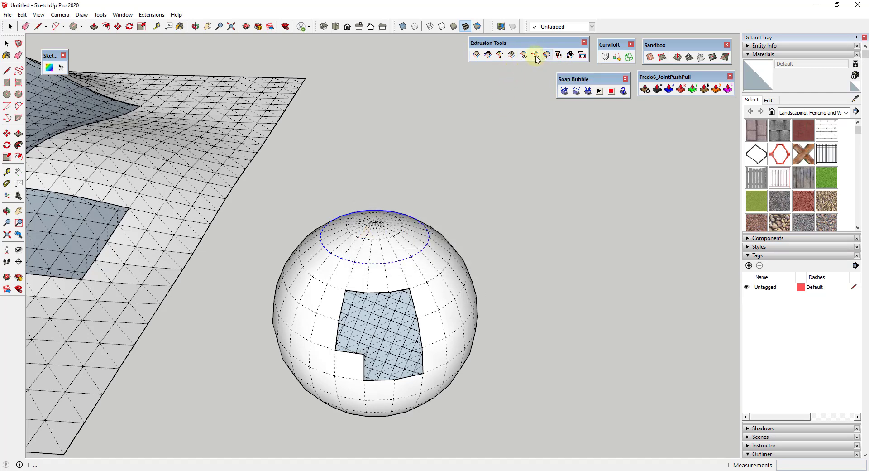
{"action": "left_click", "coordinate": [421, 252]}
{"action": "left_click", "coordinate": [524, 55]}
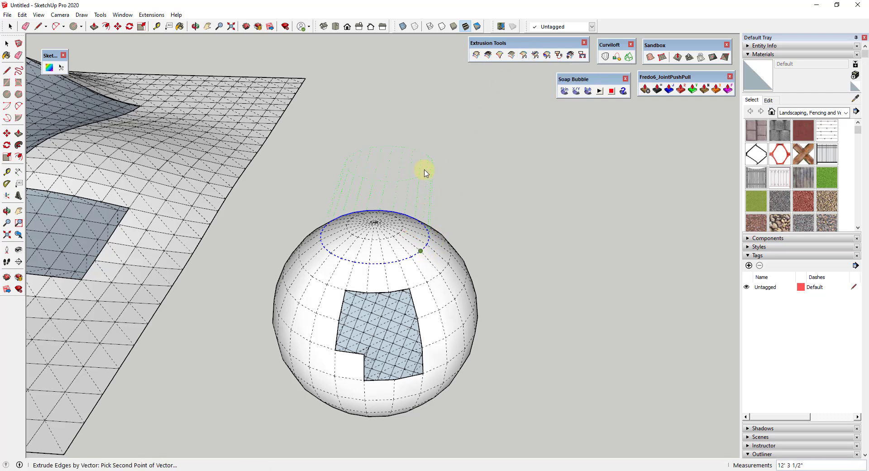
{"action": "left_click", "coordinate": [422, 138]}
{"action": "middle_click_drag", "start_coordinate": [435, 155], "coordinate": [388, 180]}
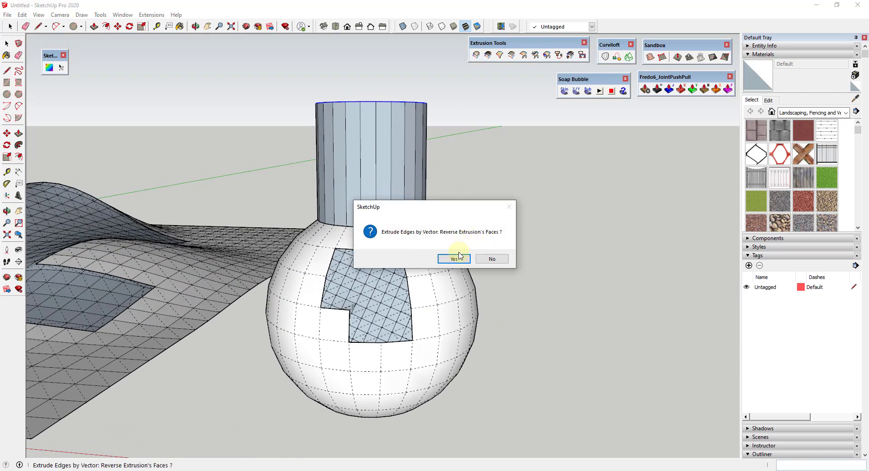
{"action": "left_click", "coordinate": [457, 257]}
{"action": "left_click", "coordinate": [492, 259]}
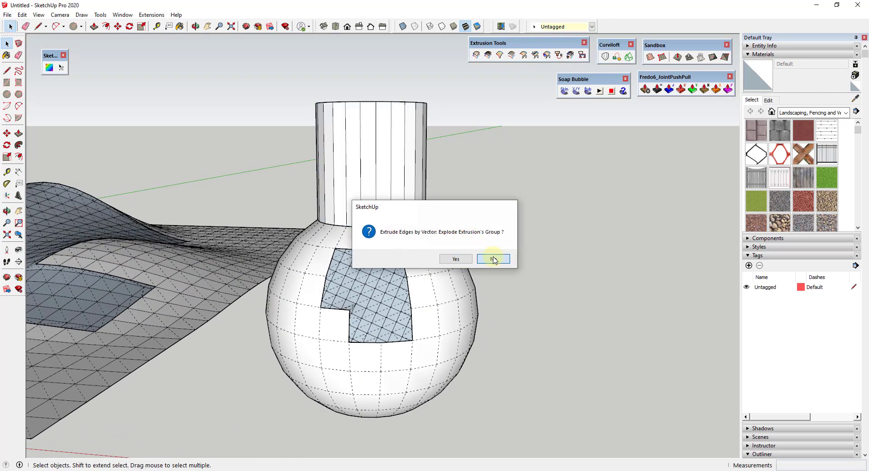
Select the entire boundary of the hole in the flat grid mesh with SketchUV's path selection tool
{"action": "middle_click_drag", "start_coordinate": [386, 144], "coordinate": [391, 154]}
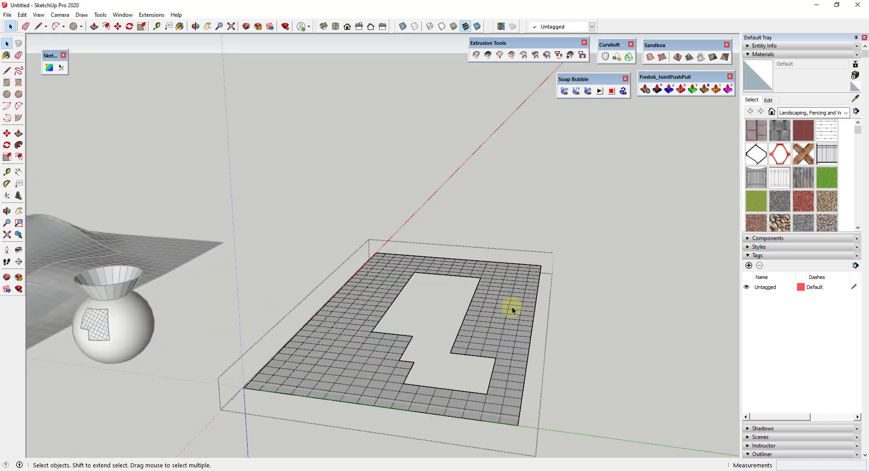
{"action": "left_click", "coordinate": [10, 15]}
{"action": "mouse_move", "coordinate": [22, 15]}
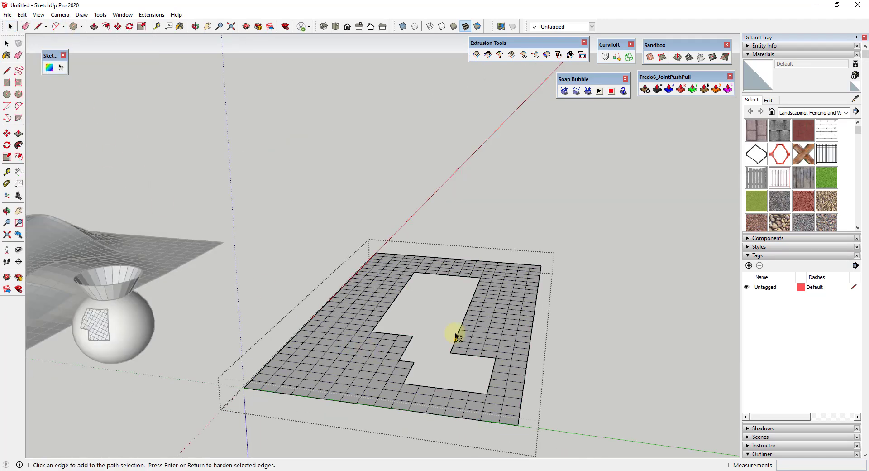
{"action": "left_click", "coordinate": [448, 388]}
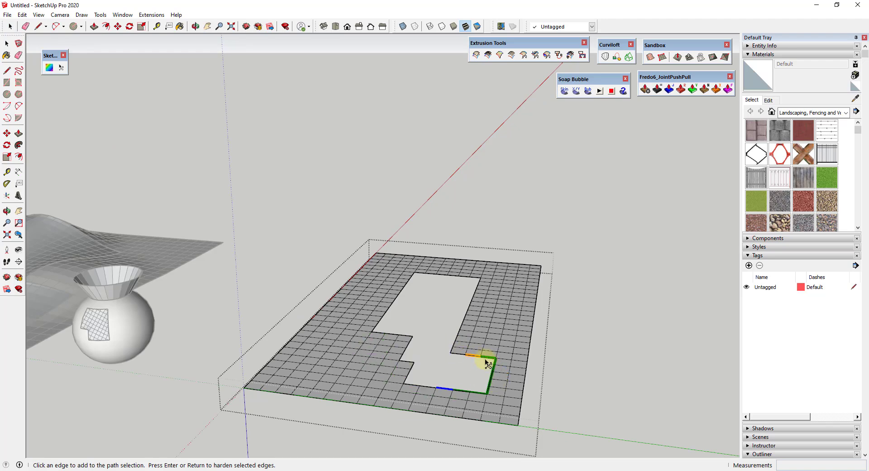
{"action": "left_click", "coordinate": [490, 367]}
{"action": "middle_click_drag", "start_coordinate": [457, 333], "coordinate": [421, 361]}
{"action": "left_click", "coordinate": [421, 360]}
{"action": "left_click", "coordinate": [397, 135]}
Offset the flat mesh's hole boundary inward and reverse the face inside the offset outline
{"action": "key", "text": "f"}
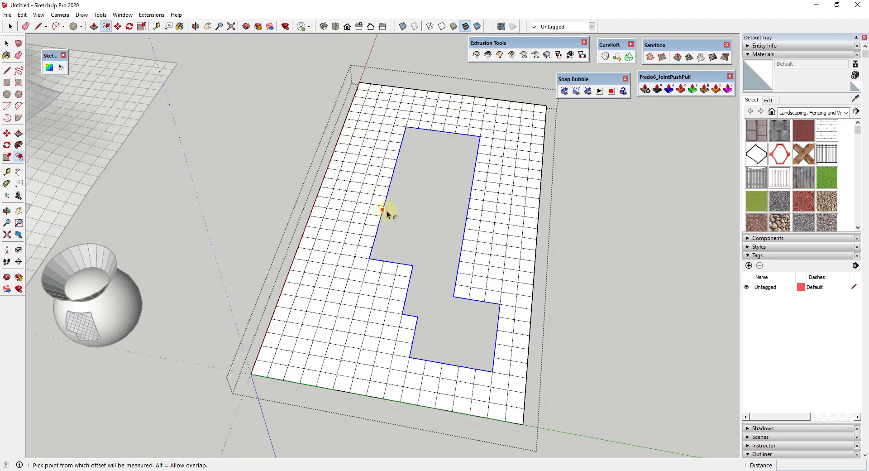
{"action": "left_click", "coordinate": [384, 207]}
{"action": "left_click", "coordinate": [391, 210]}
{"action": "key", "text": "space"}
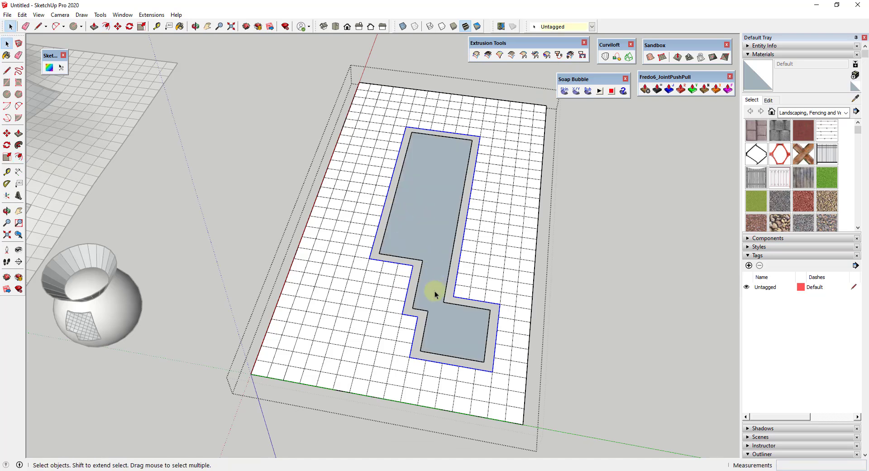
{"action": "middle_click_drag", "start_coordinate": [435, 294], "coordinate": [442, 254]}
{"action": "right_click", "coordinate": [447, 253]}
{"action": "left_click", "coordinate": [450, 282]}
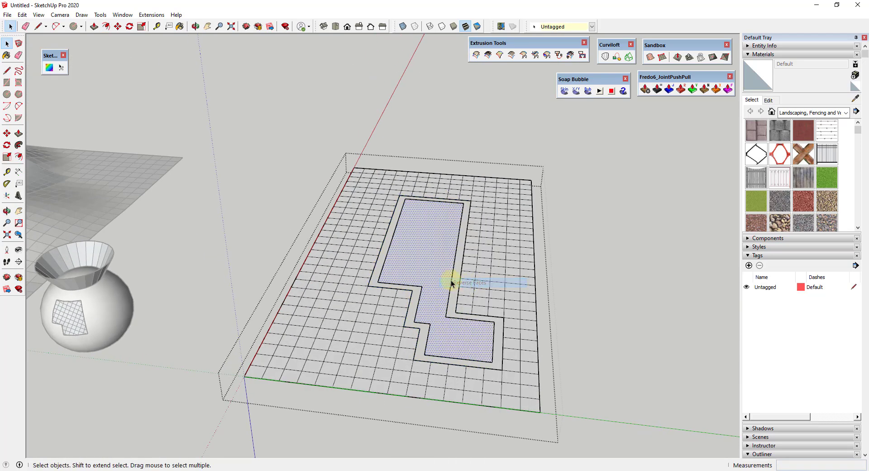
Move the inner face with its bounding edges vertically upward about 4' above the flat mesh
{"action": "double_click", "coordinate": [438, 272]}
{"action": "key", "text": "m"}
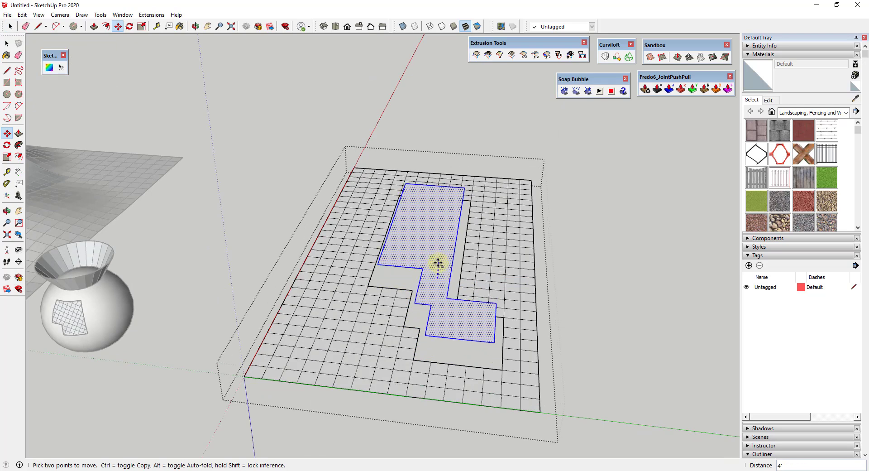
{"action": "left_click", "coordinate": [438, 262]}
{"action": "middle_click_drag", "start_coordinate": [438, 262], "coordinate": [477, 291]}
{"action": "middle_click_drag", "start_coordinate": [520, 362], "coordinate": [413, 360]}
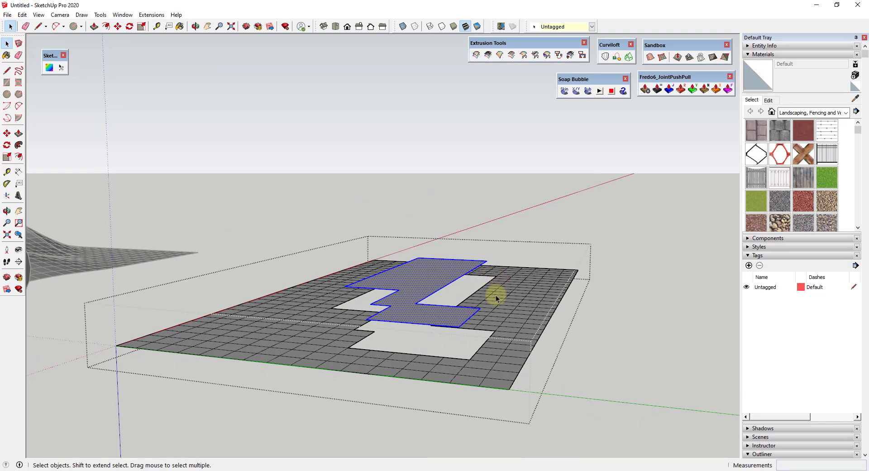
Cycle through previous selections and adjust the selection to only the raised face's outline and the hole boundary
{"action": "left_click", "coordinate": [24, 14]}
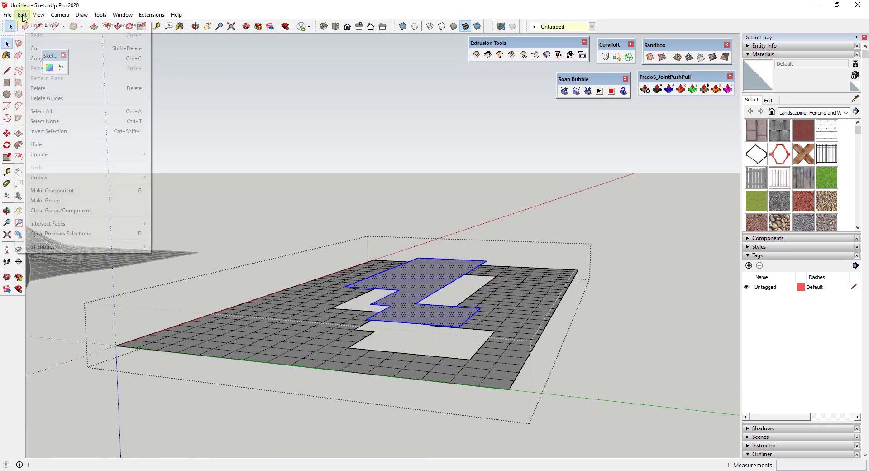
{"action": "left_click", "coordinate": [78, 234]}
{"action": "left_click", "coordinate": [23, 15]}
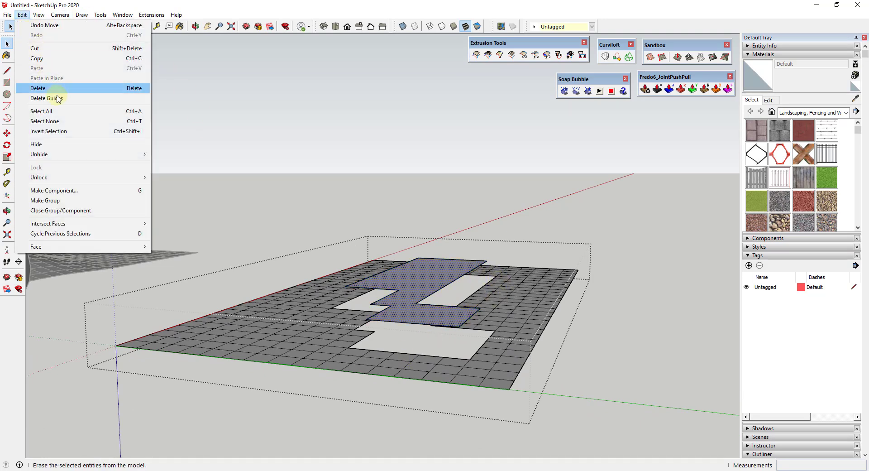
{"action": "left_click", "coordinate": [93, 235]}
{"action": "middle_click_drag", "start_coordinate": [484, 329], "coordinate": [427, 276]}
{"action": "left_click", "coordinate": [429, 277], "text": "shift"}
{"action": "left_click", "coordinate": [428, 277], "text": "shift"}
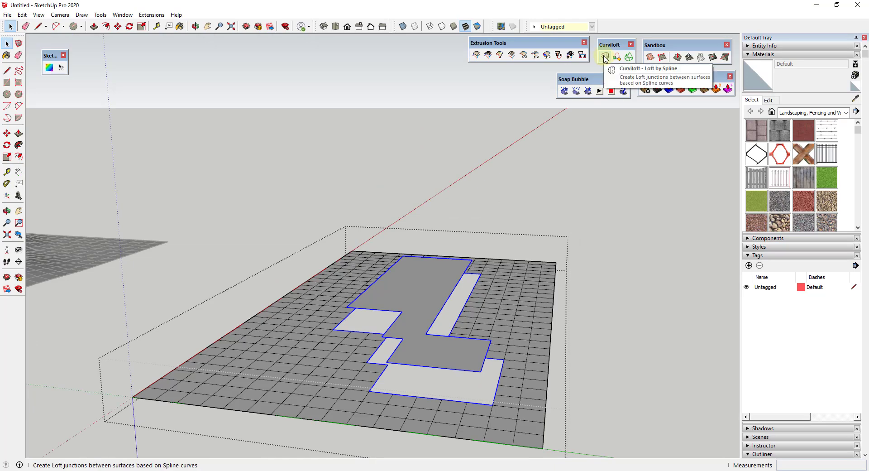
Loft between the hole boundary and the raised outline with Curviloft's Loft by Spline and generate the surfaces
{"action": "left_click", "coordinate": [604, 58]}
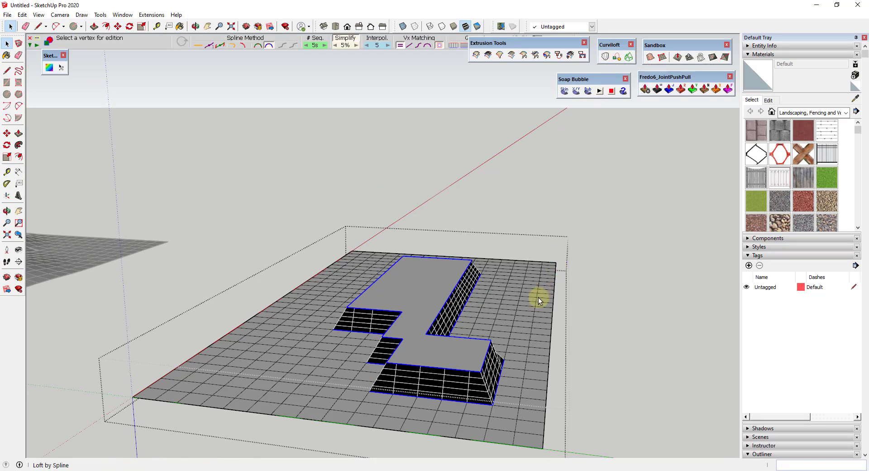
{"action": "middle_click_drag", "start_coordinate": [539, 297], "coordinate": [498, 317]}
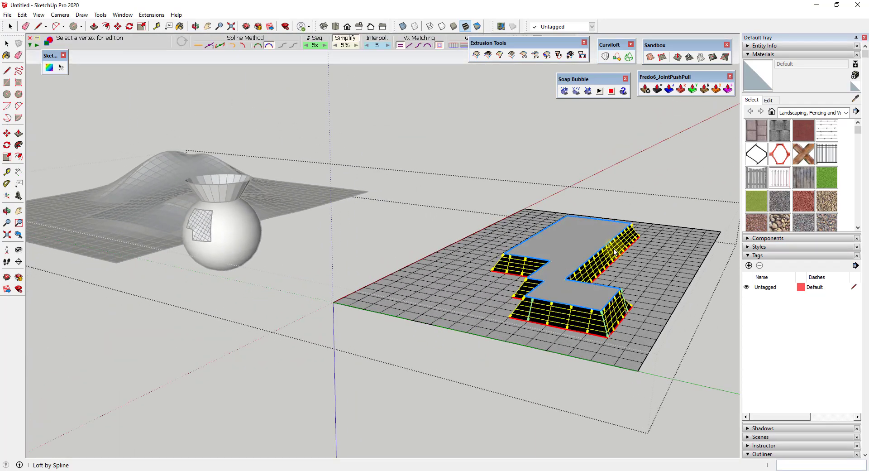
{"action": "scroll", "coordinate": [646, 313], "scroll_direction": "up", "scroll_amount": 2}
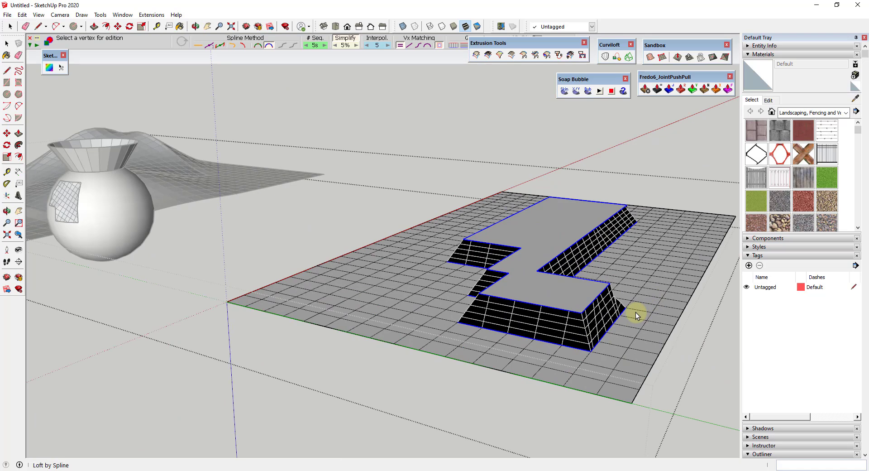
{"action": "key", "text": "Return"}
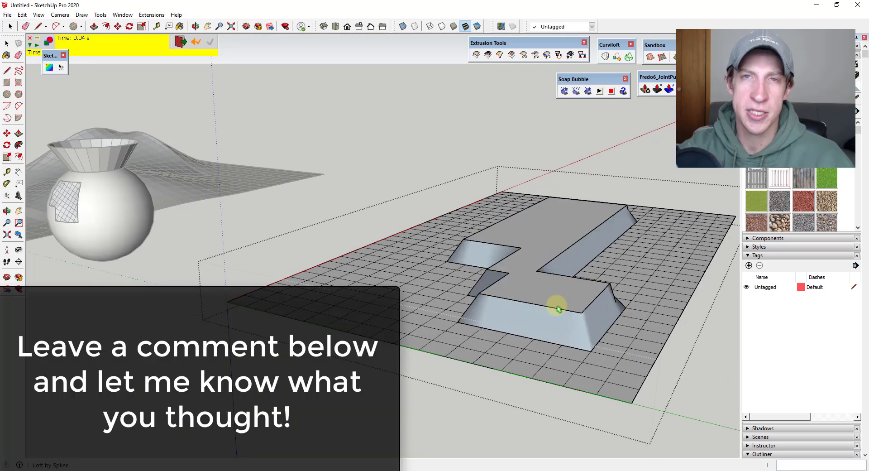